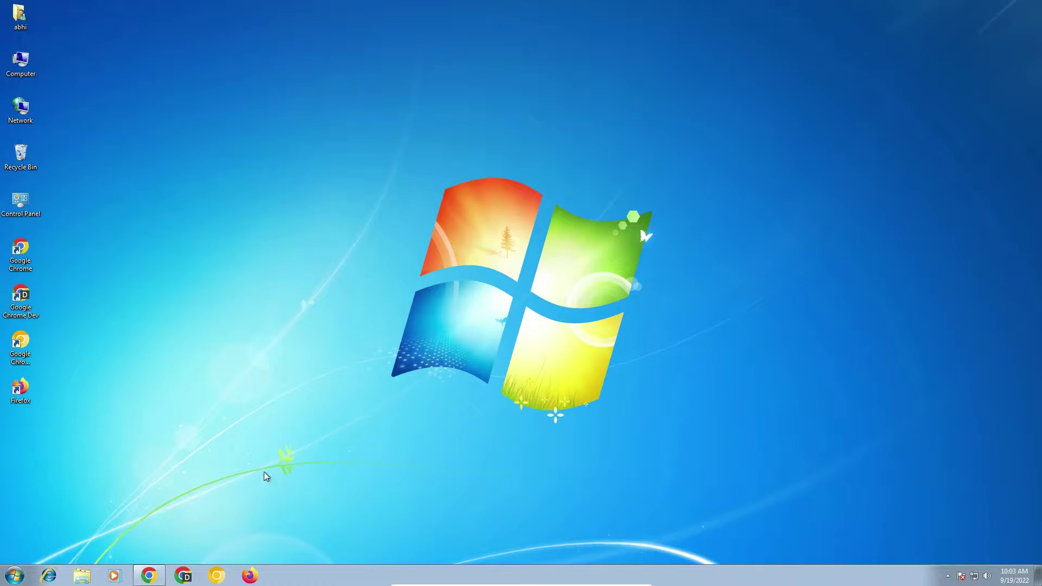
Step: Download all files of the 32-bit HP LaserJet 1010 driver from the article's Google Drive link in Chrome
click(156, 575)
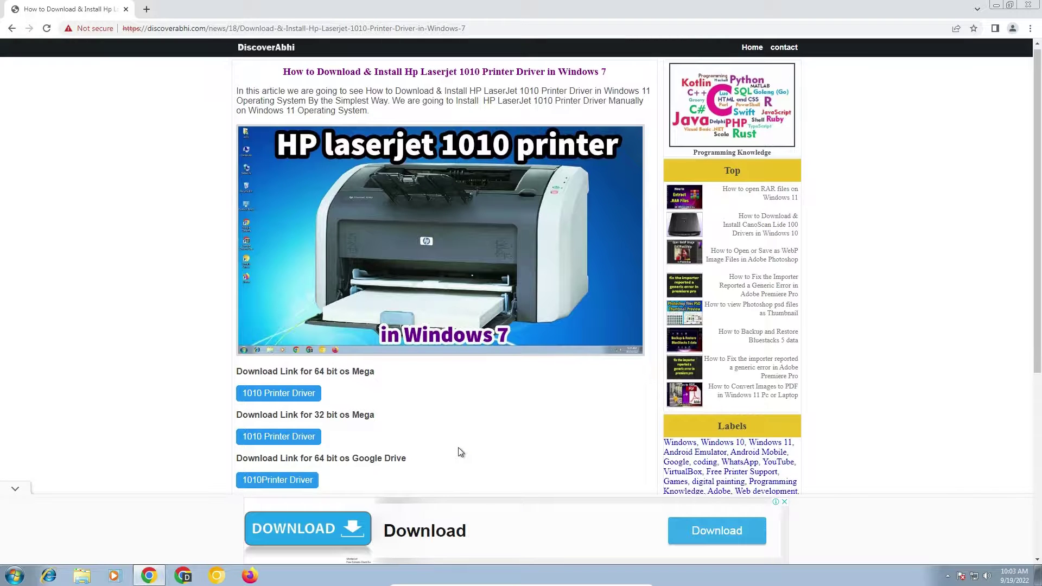
scroll(458, 449, down, 2)
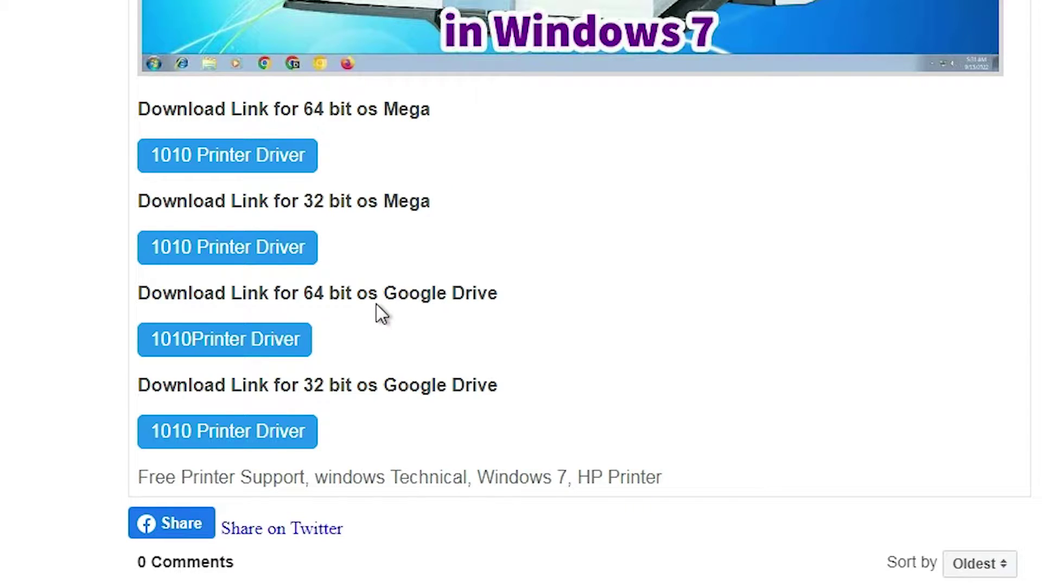
click(261, 440)
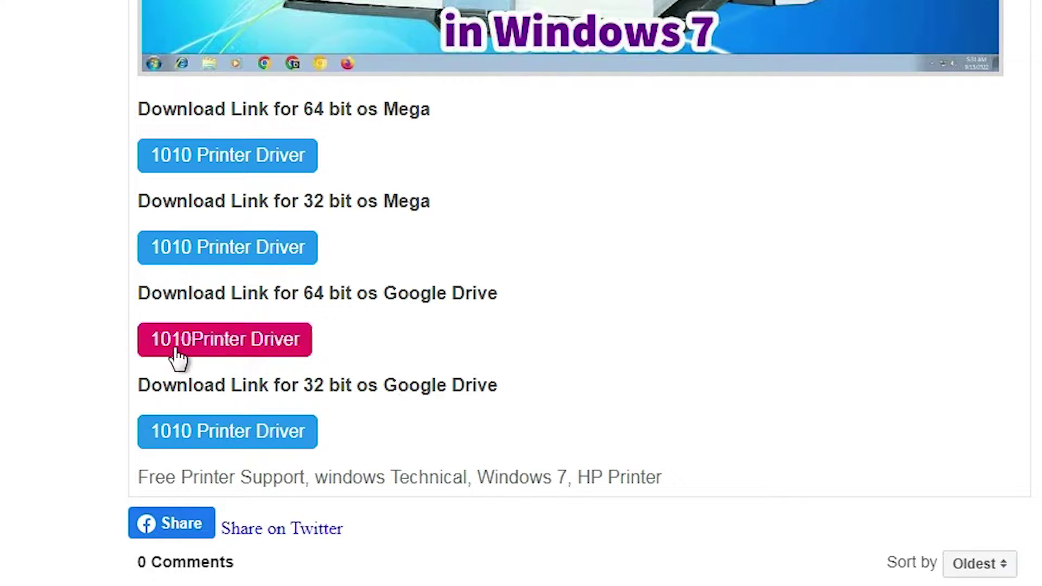
click(213, 440)
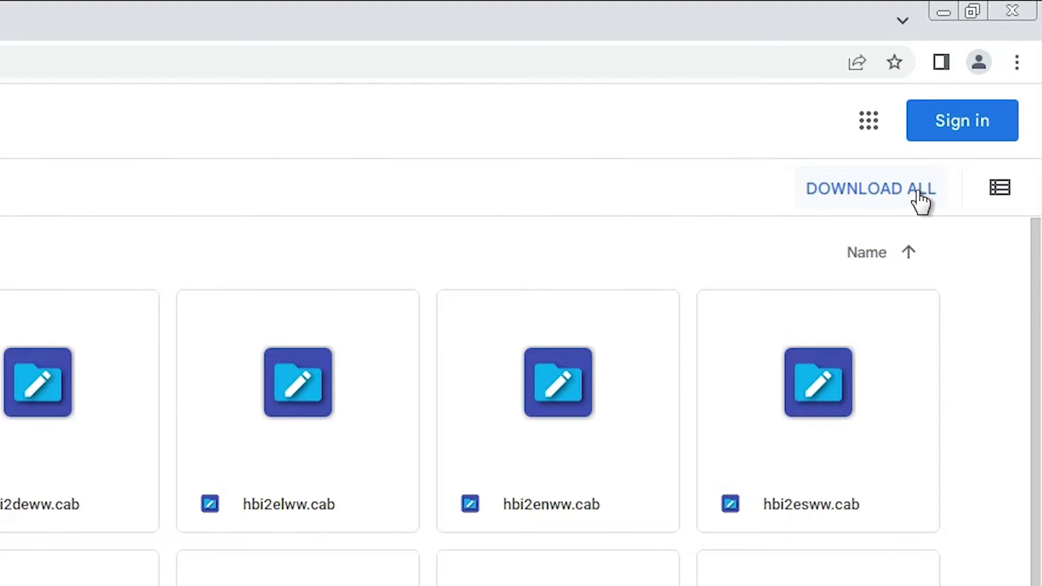
click(921, 201)
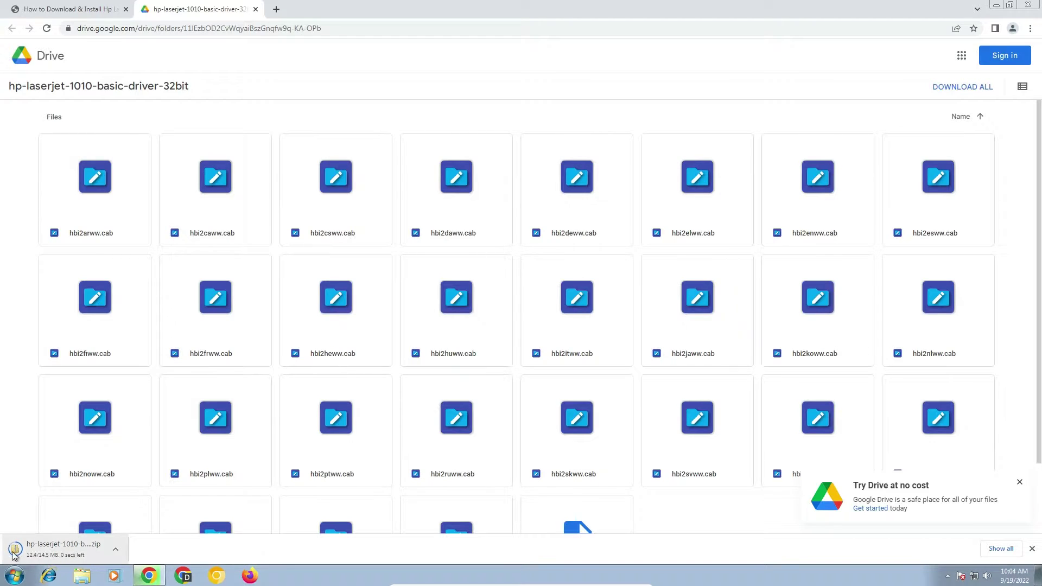
Step: Show the downloaded hp-laserjet-1010-basic-driver-32bit zip in its folder and move it to the desktop
click(997, 549)
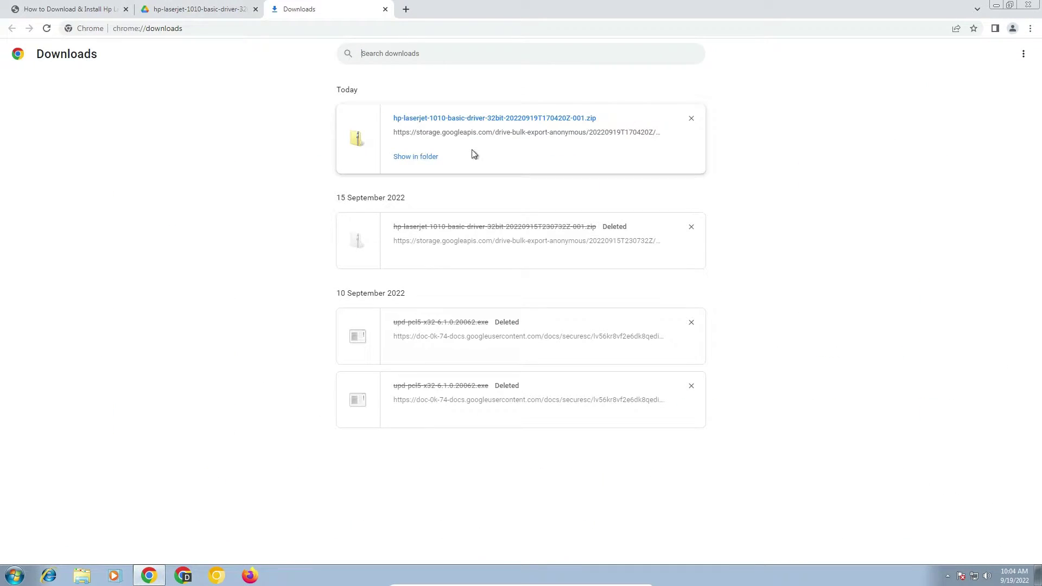
click(414, 158)
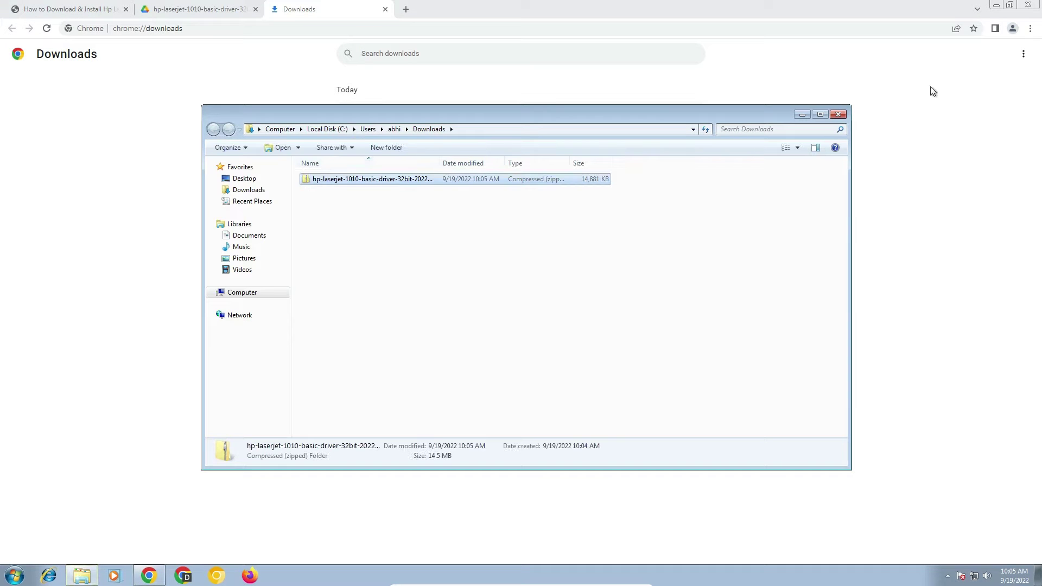
click(996, 5)
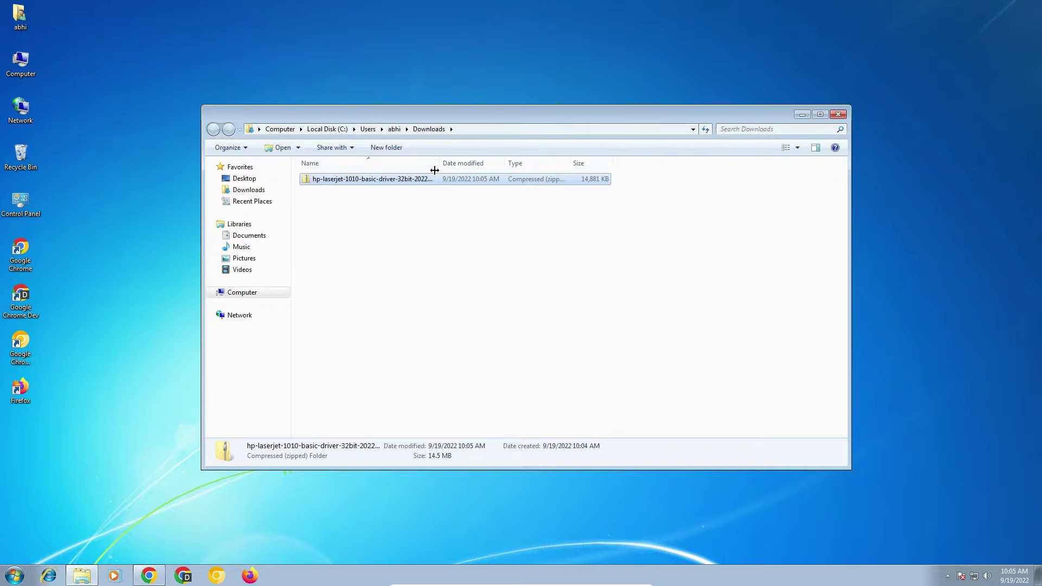
drag(379, 184, 146, 259)
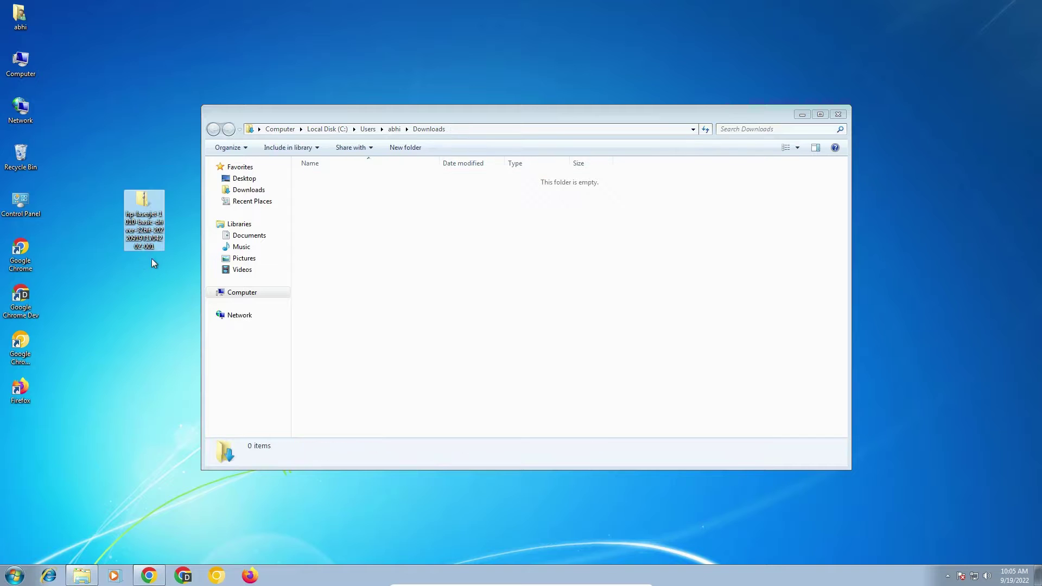
click(838, 114)
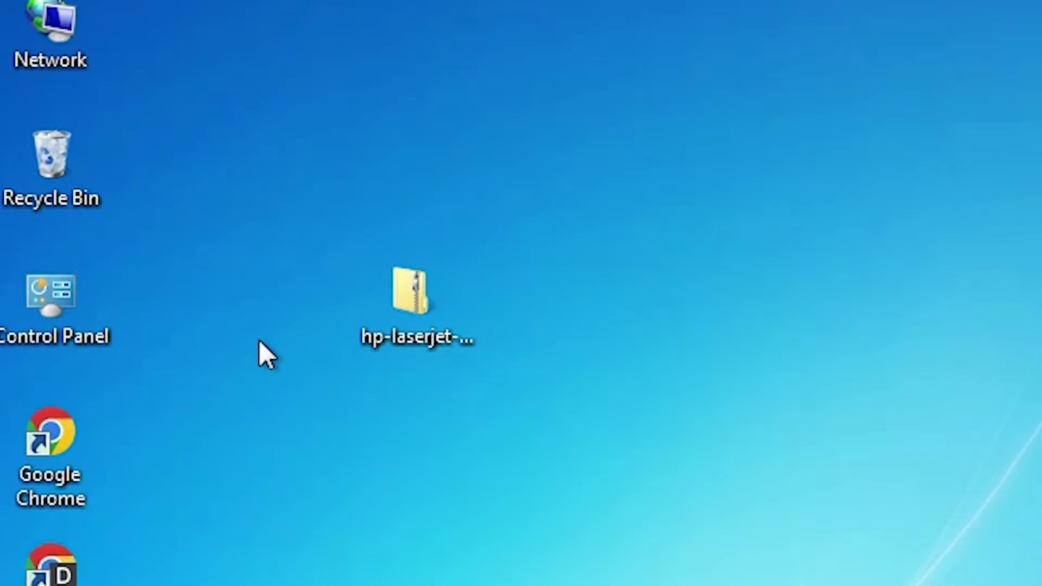
Step: Extract the driver zip into its own folder on the desktop and look through the extracted hp-laserjet-1010-basic-driver-32bit files
click(414, 329)
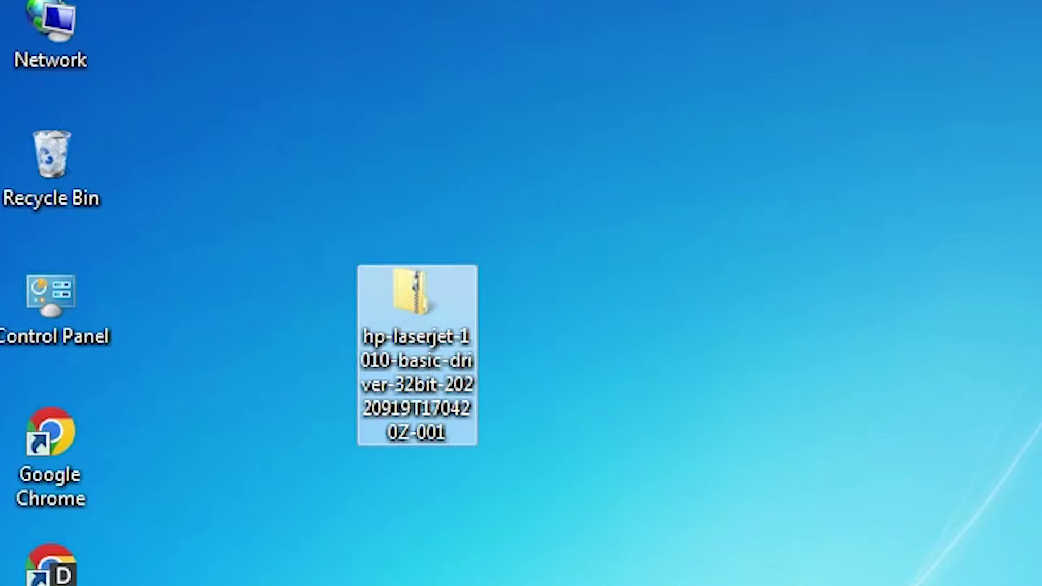
right_click(435, 350)
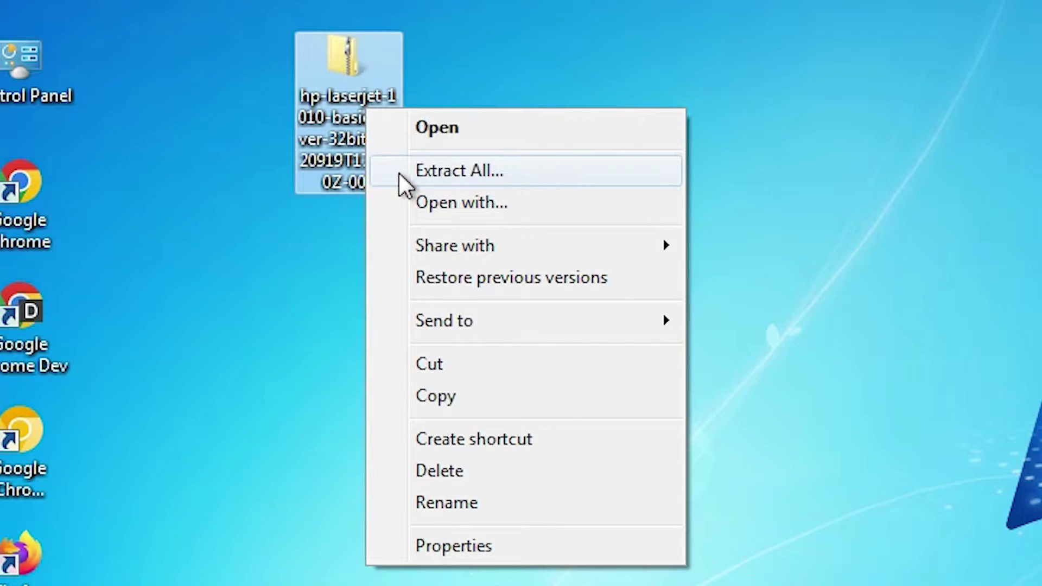
click(477, 184)
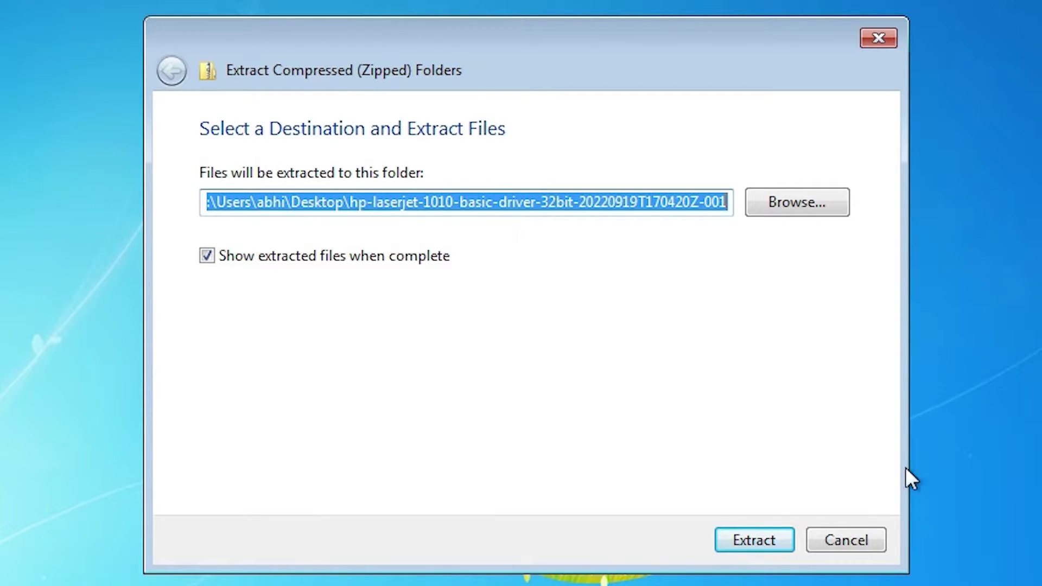
click(750, 537)
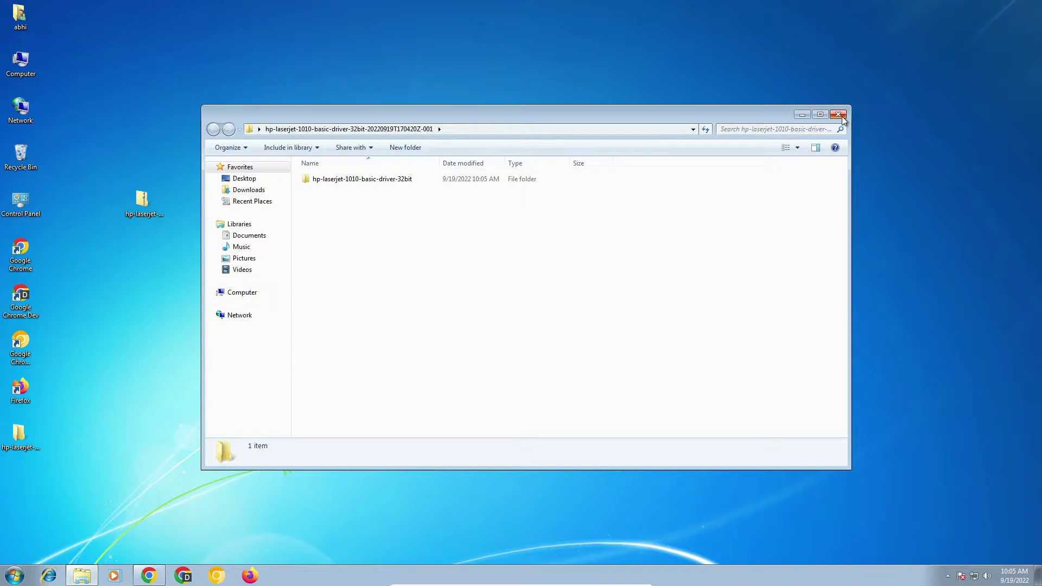
click(839, 114)
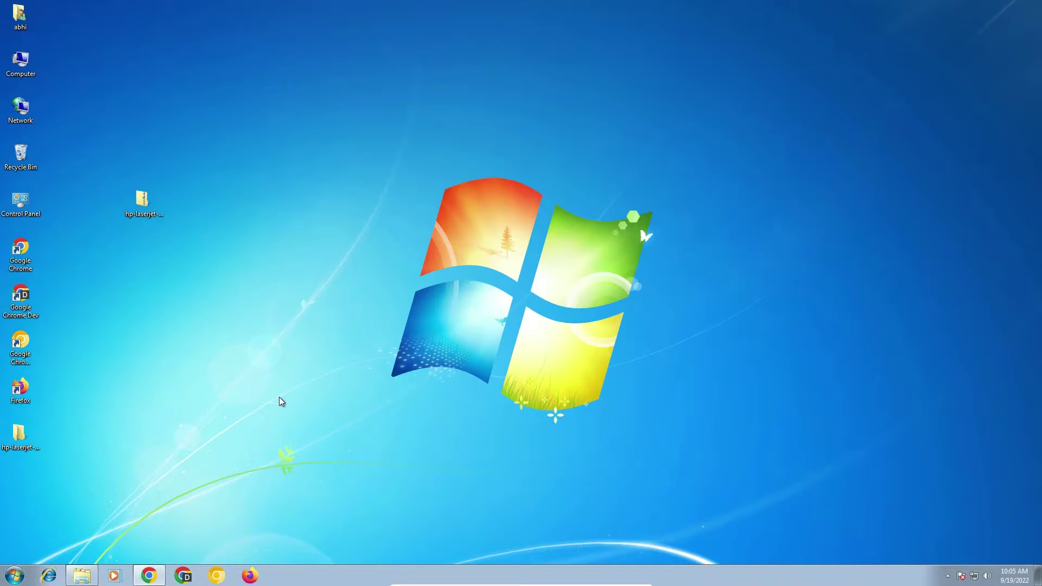
double_click(5, 442)
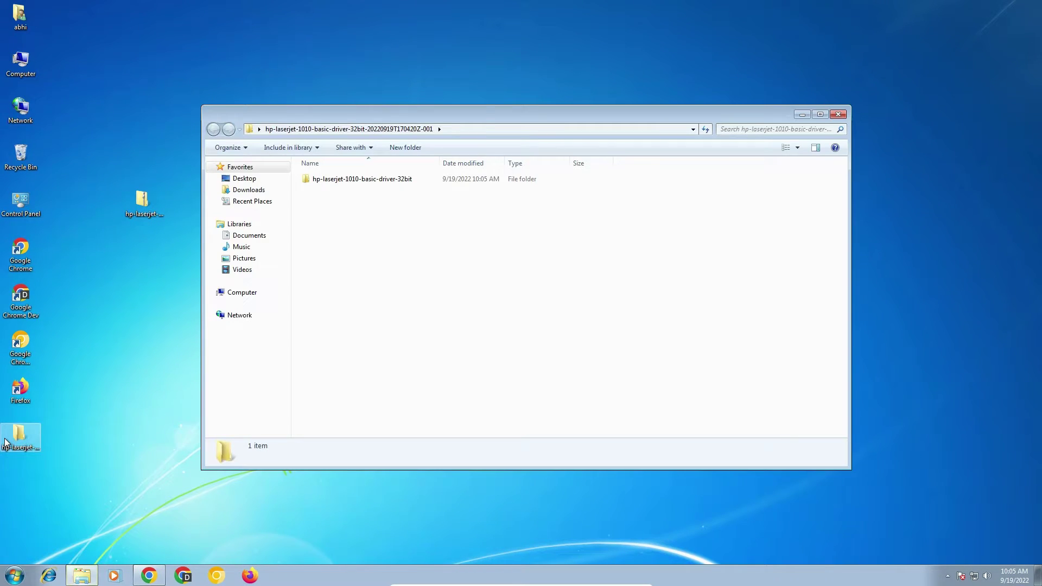
double_click(350, 179)
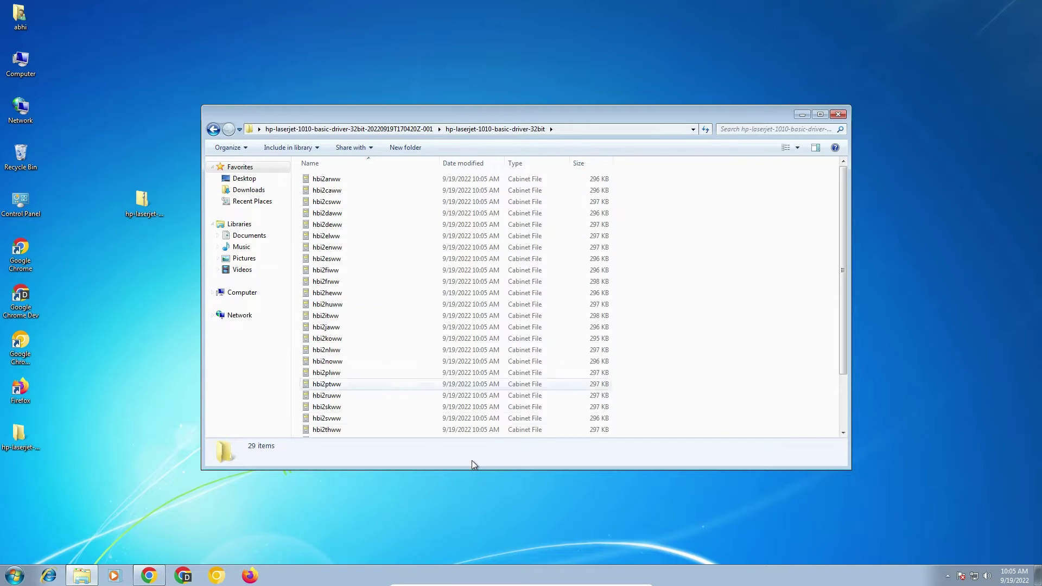
click(839, 115)
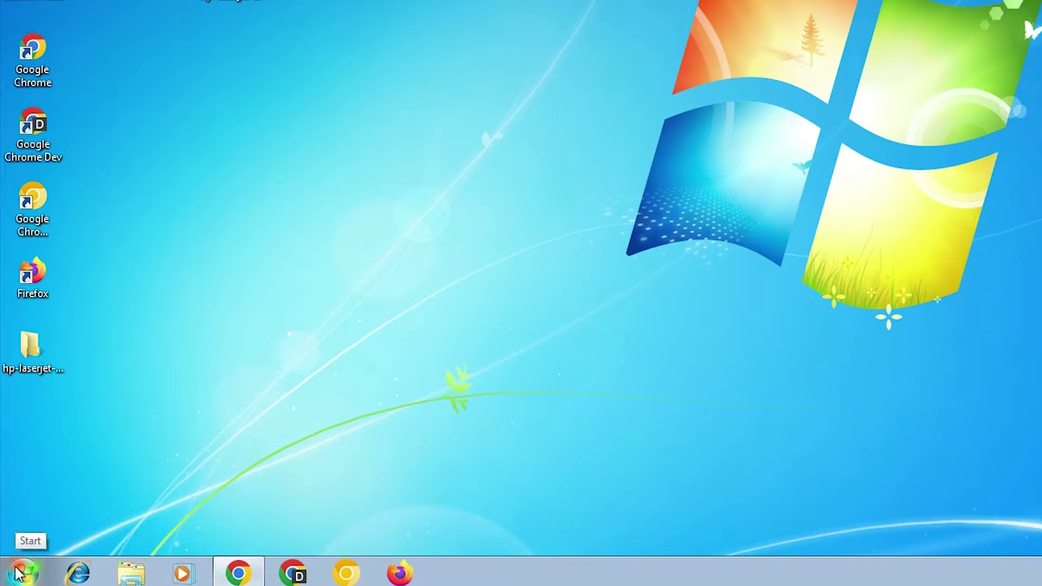
Step: Open Devices and Printers from the Control Panel and start the Add Printer wizard, minimizing the window behind it
click(19, 573)
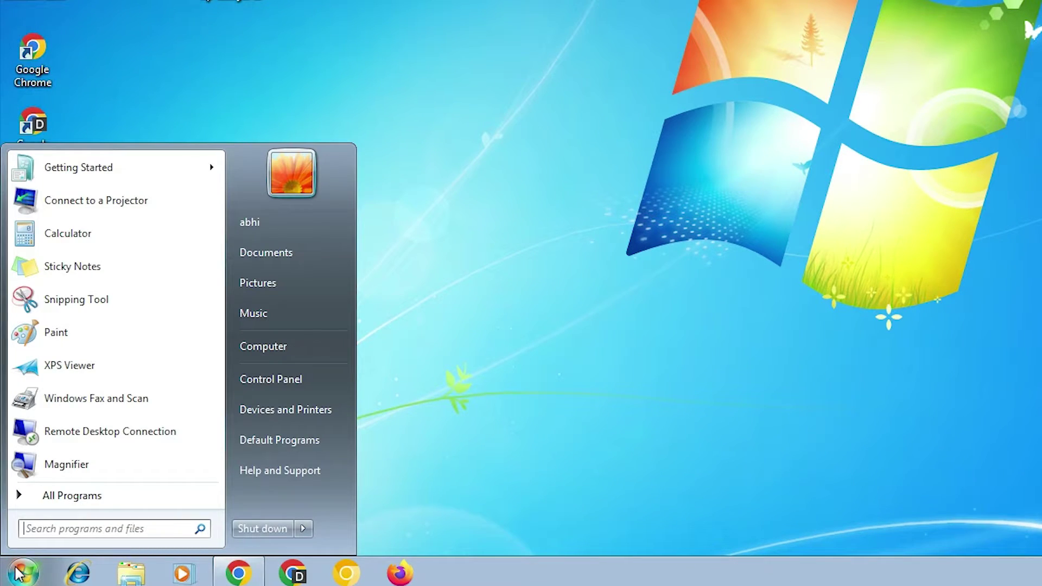
click(284, 379)
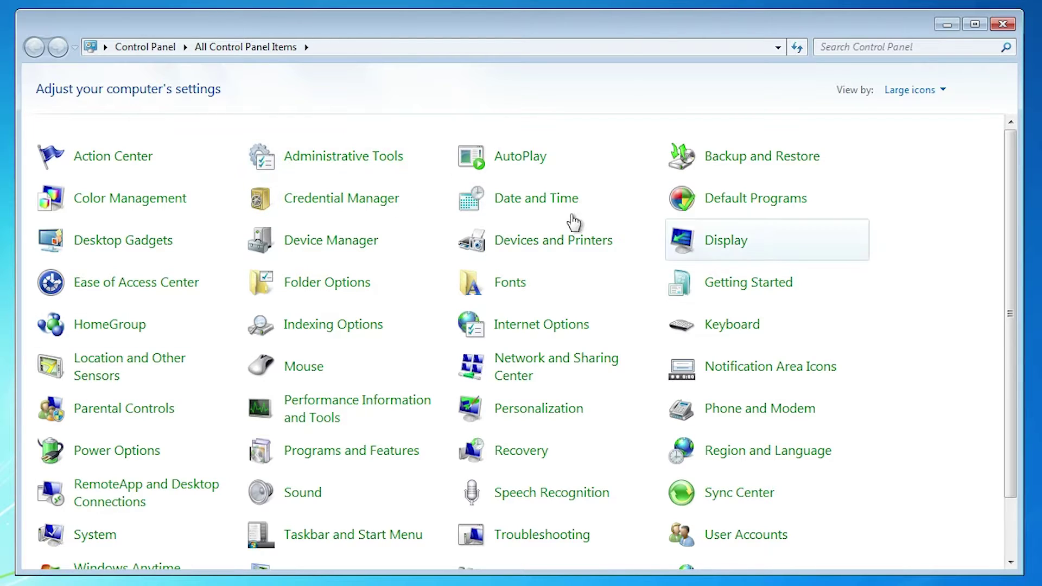
click(527, 244)
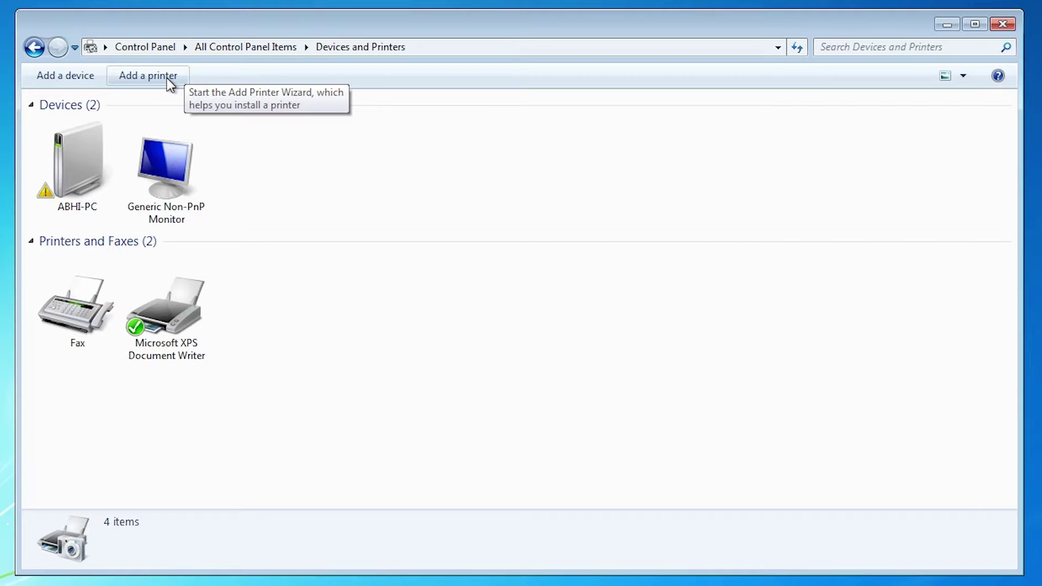
click(122, 68)
click(944, 23)
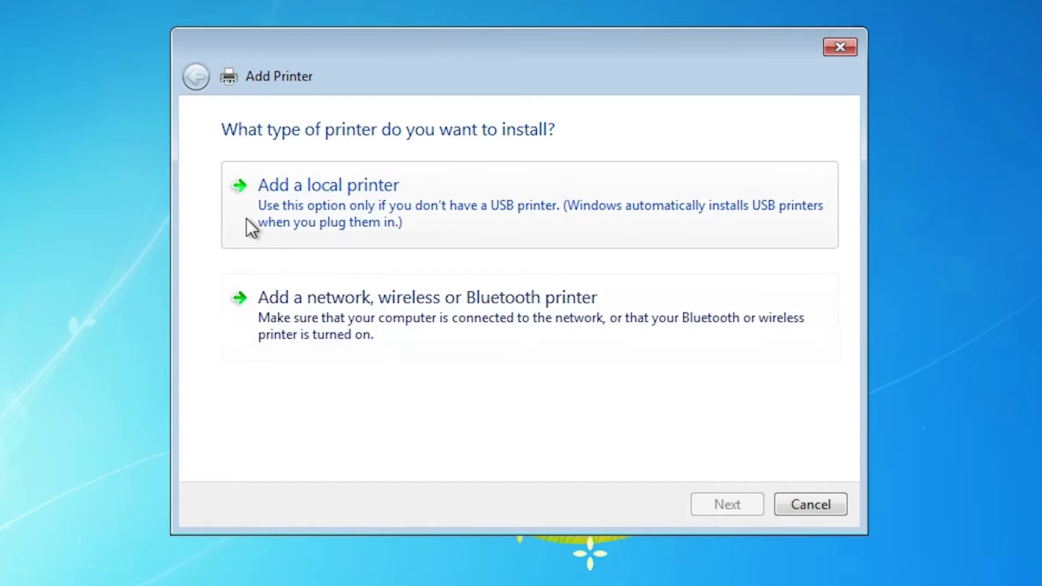
Step: Choose to add a local printer on the existing port USB001 (Local Port)
click(441, 223)
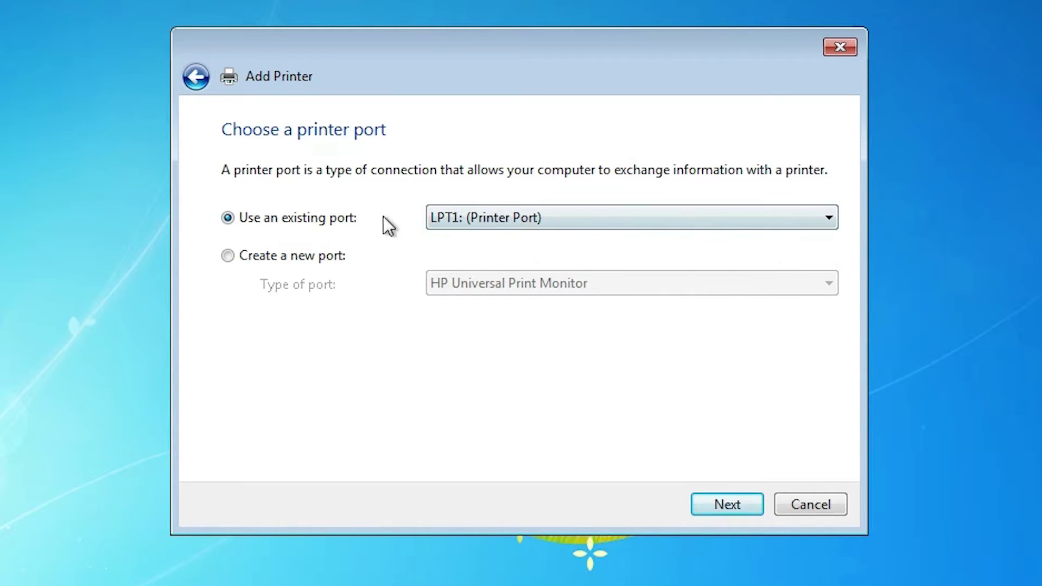
click(485, 220)
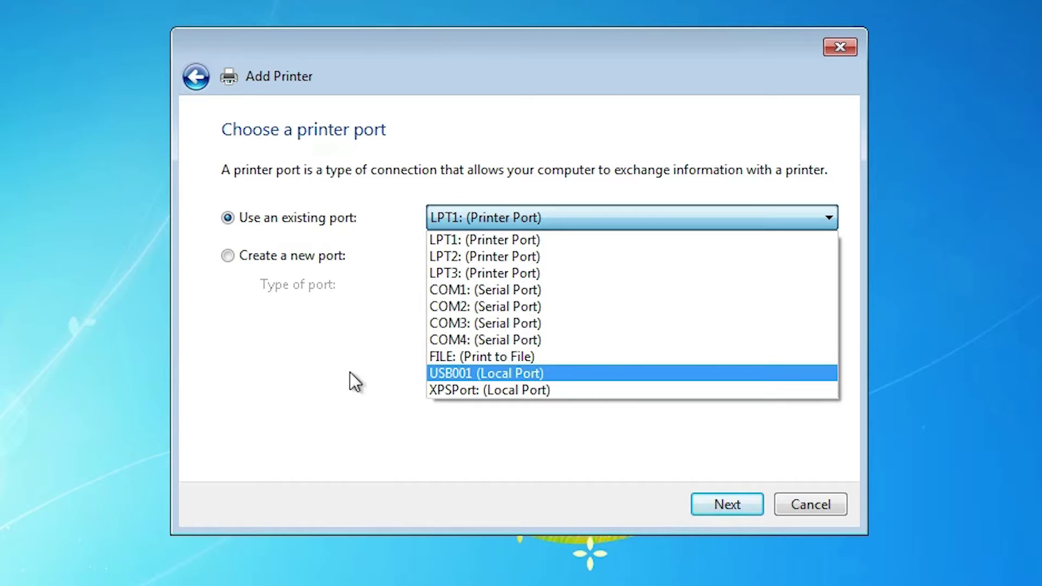
click(523, 373)
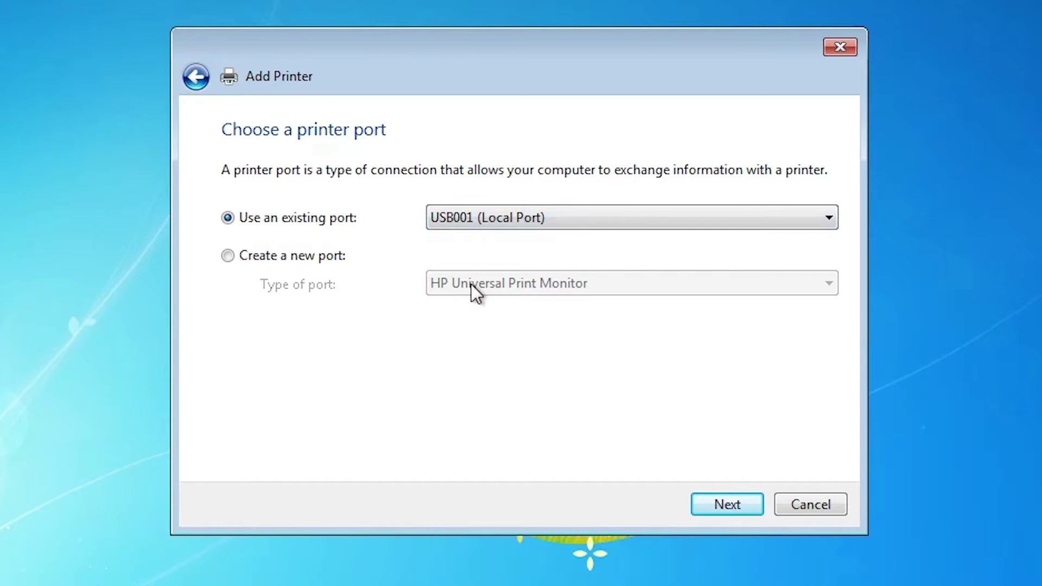
click(728, 505)
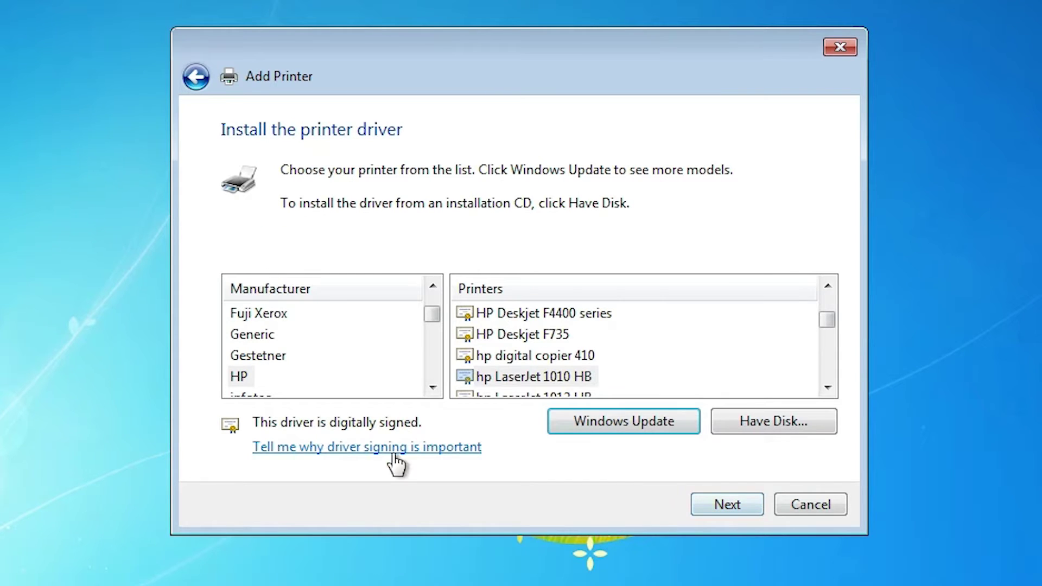
Step: Load the printer driver from disk using hpc1015e.inf in the extracted hp-laserjet-1010-basic-driver-32bit folder on the desktop
click(796, 417)
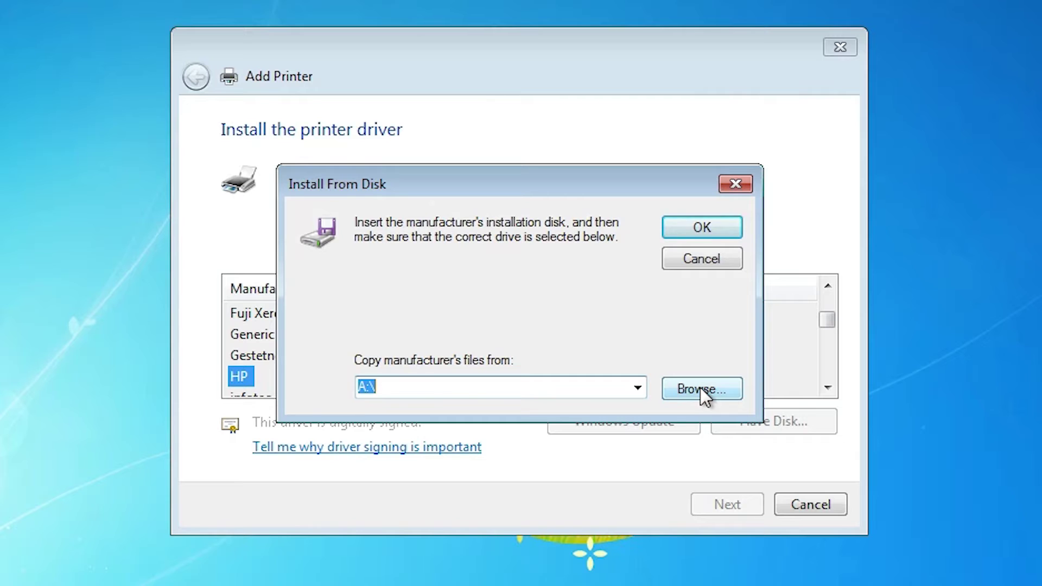
click(700, 388)
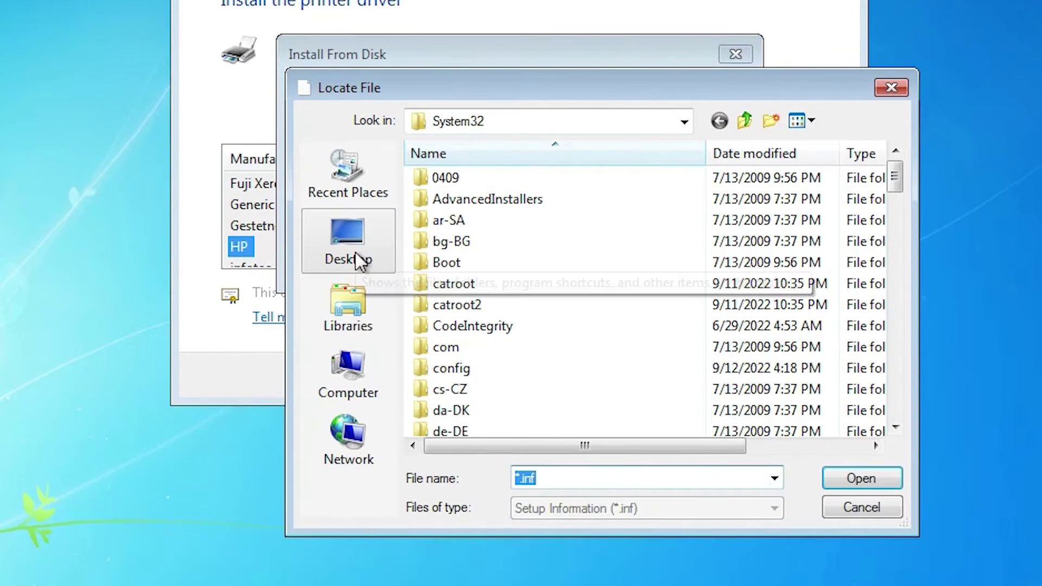
click(357, 261)
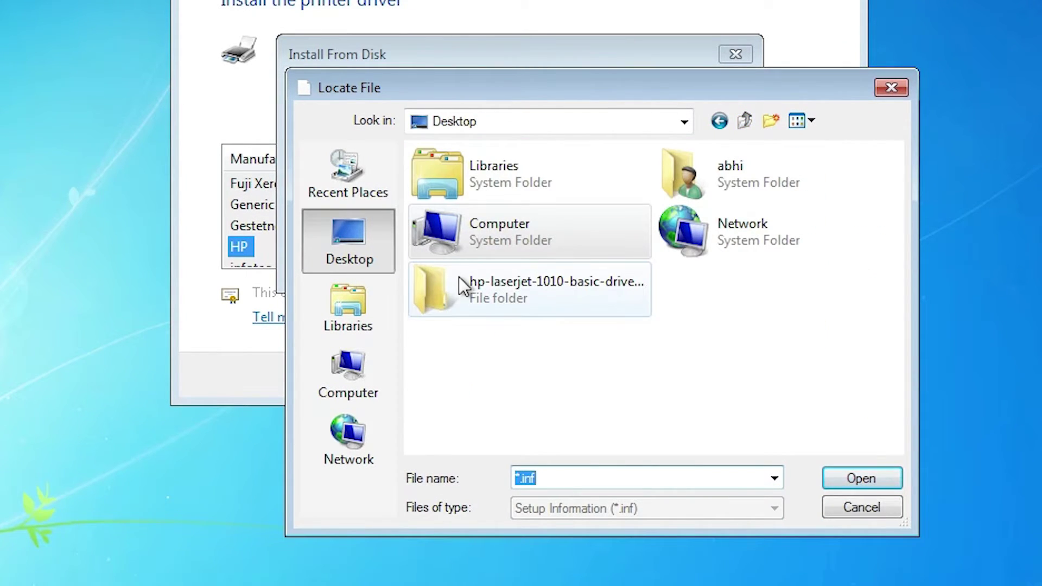
double_click(557, 294)
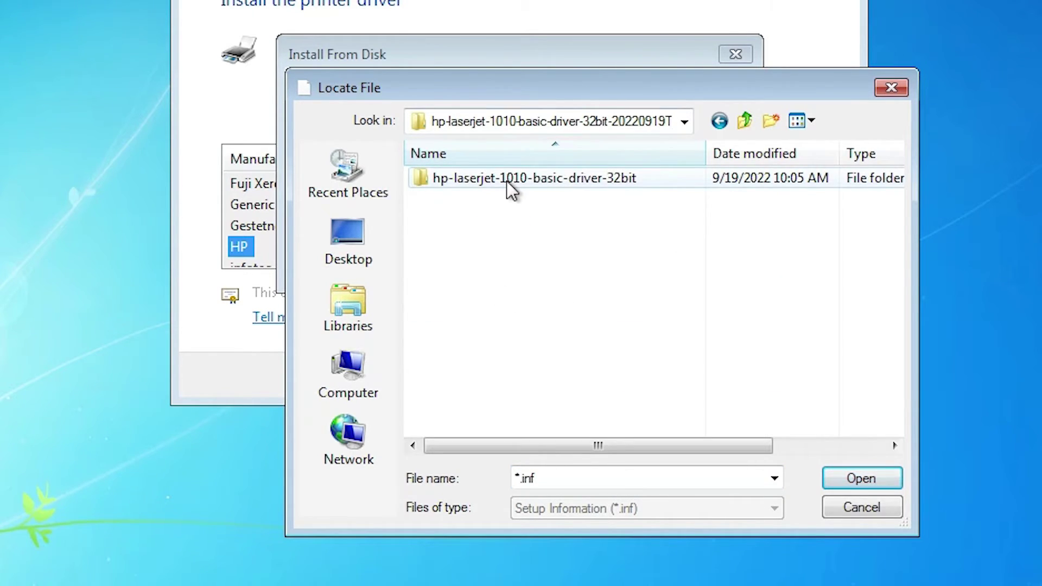
double_click(508, 181)
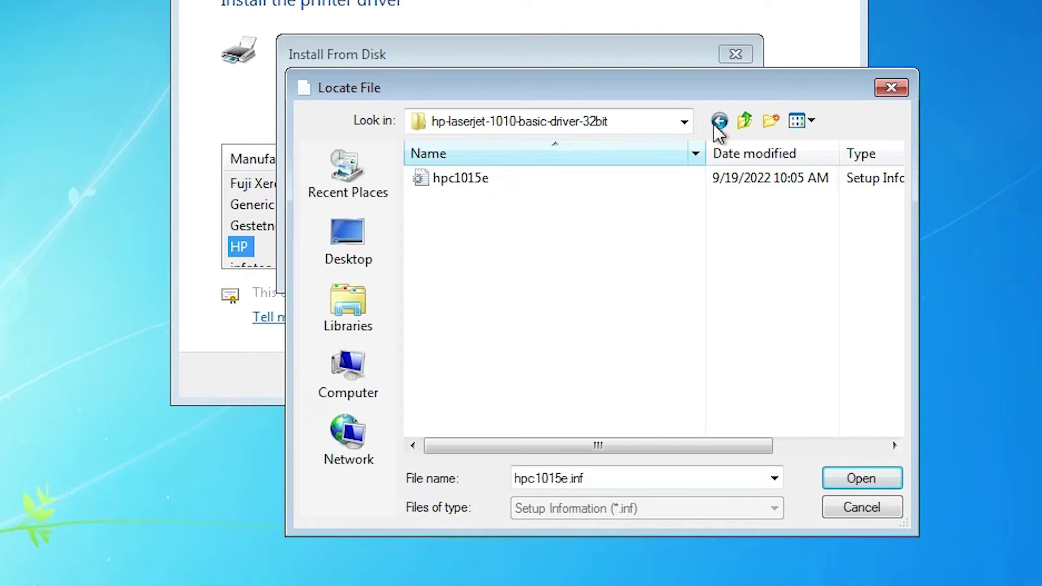
double_click(460, 180)
click(727, 228)
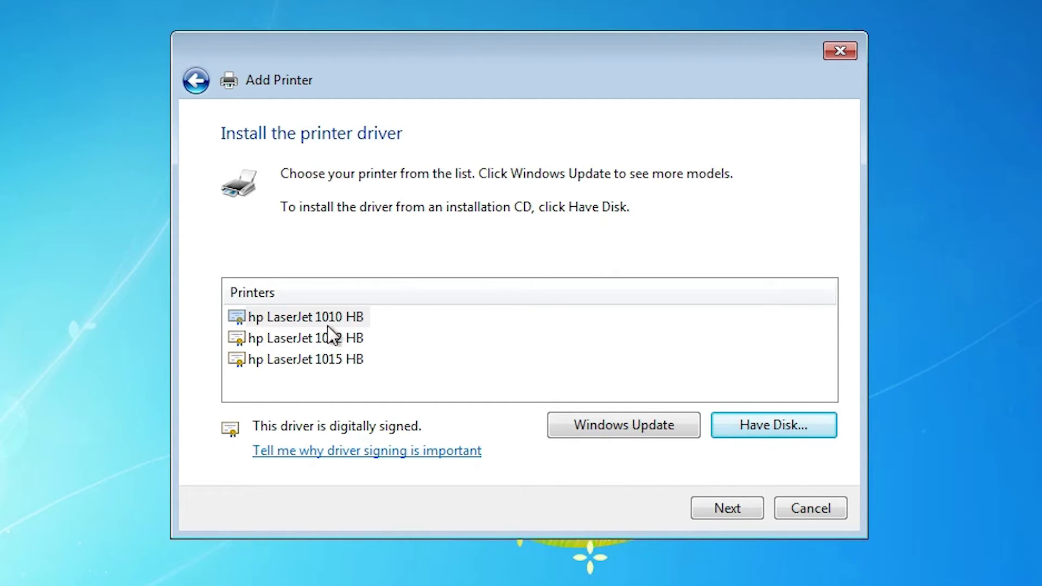
Step: Select the hp LaserJet 1010 HB driver and replace the currently installed driver
click(299, 329)
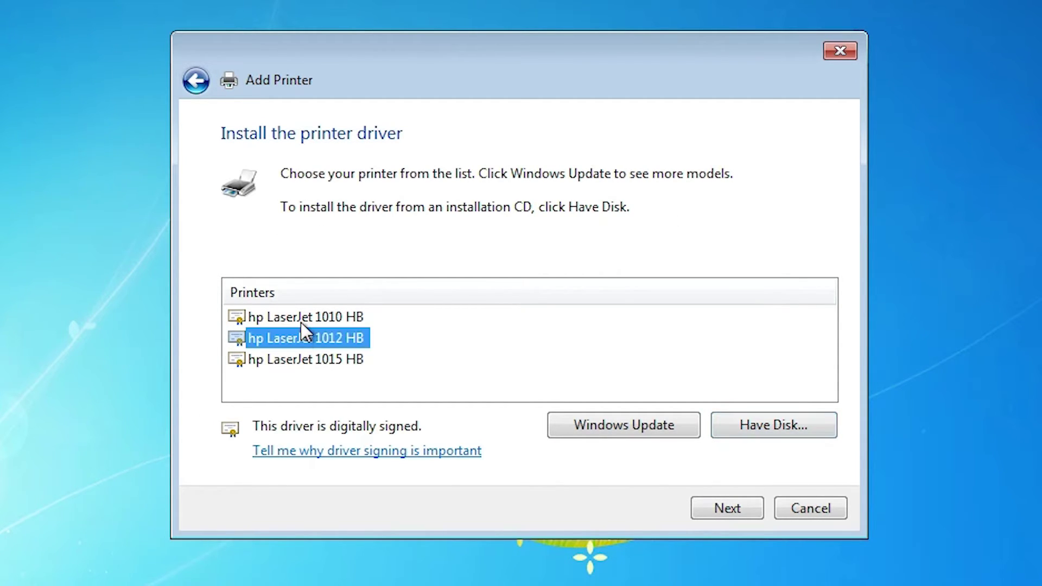
click(304, 322)
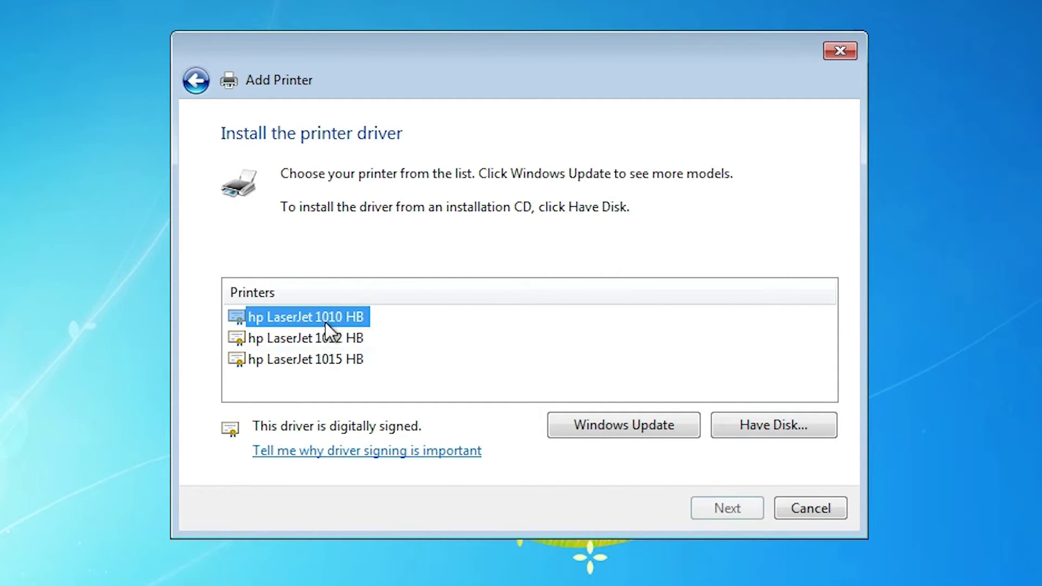
click(727, 505)
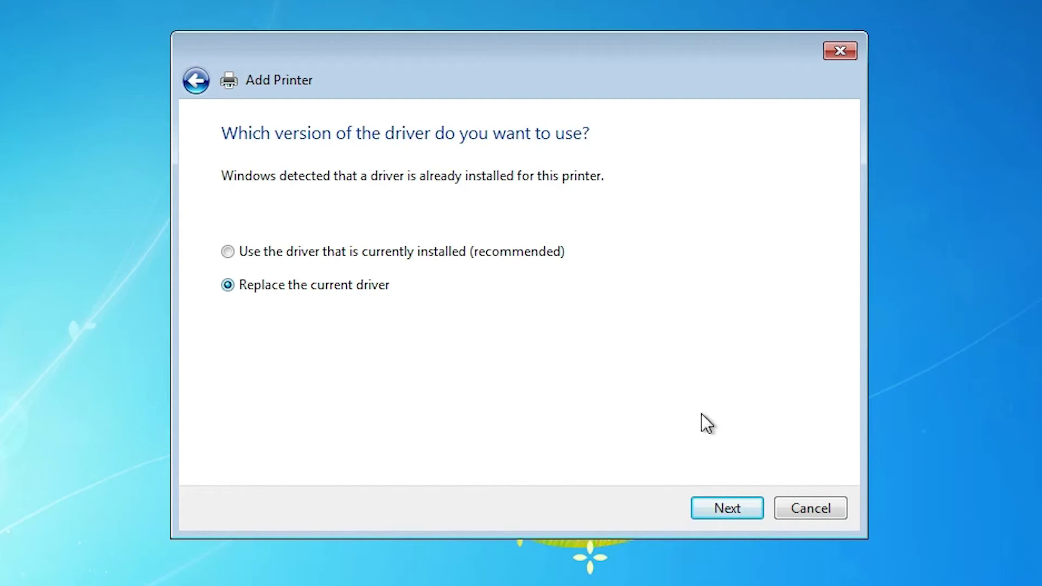
click(728, 511)
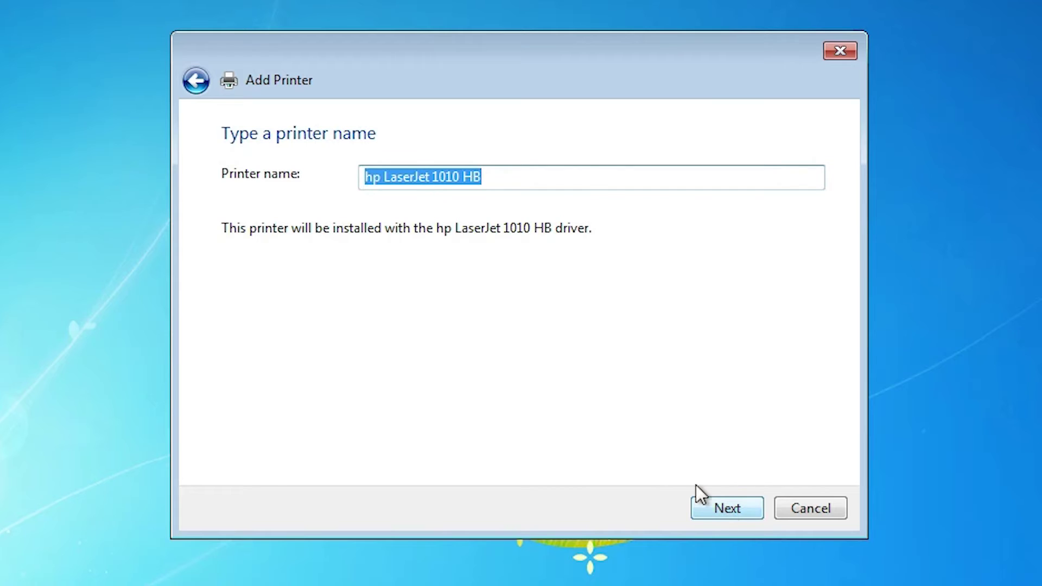
Step: Finish adding the printer with the name hp LaserJet 1010 HB and bring back the Devices and Printers window
click(530, 181)
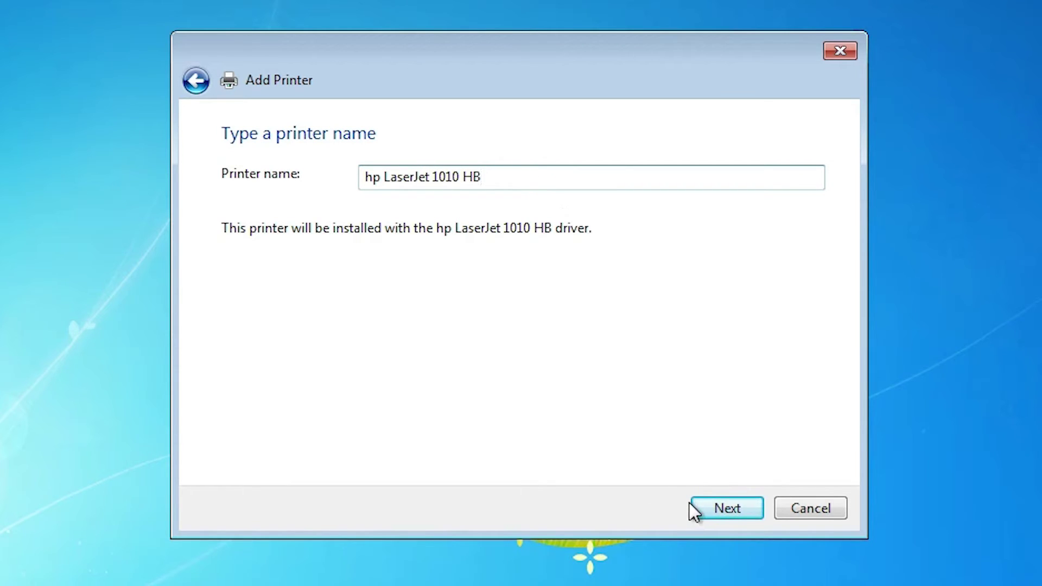
click(707, 514)
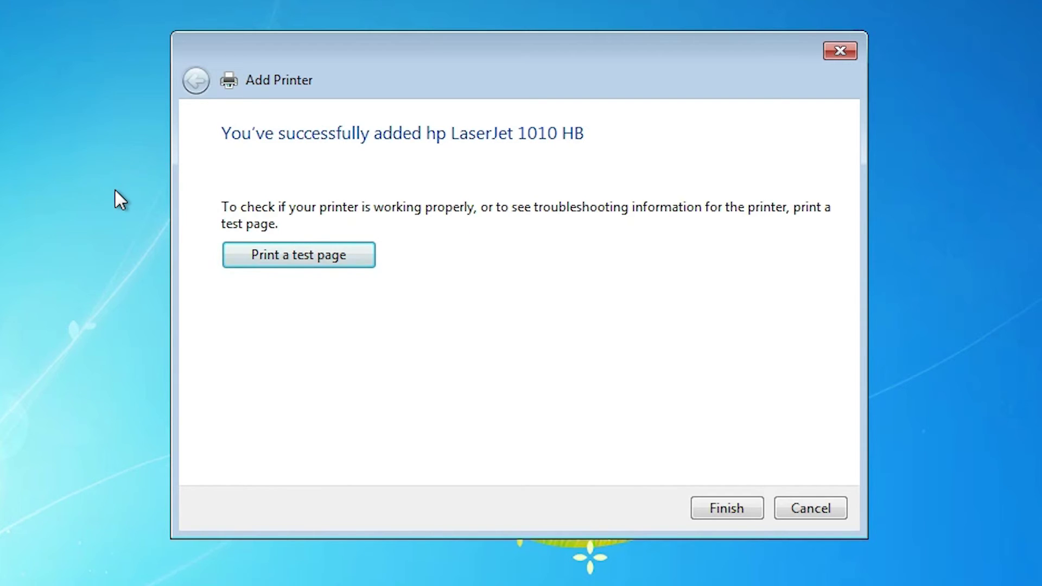
click(719, 511)
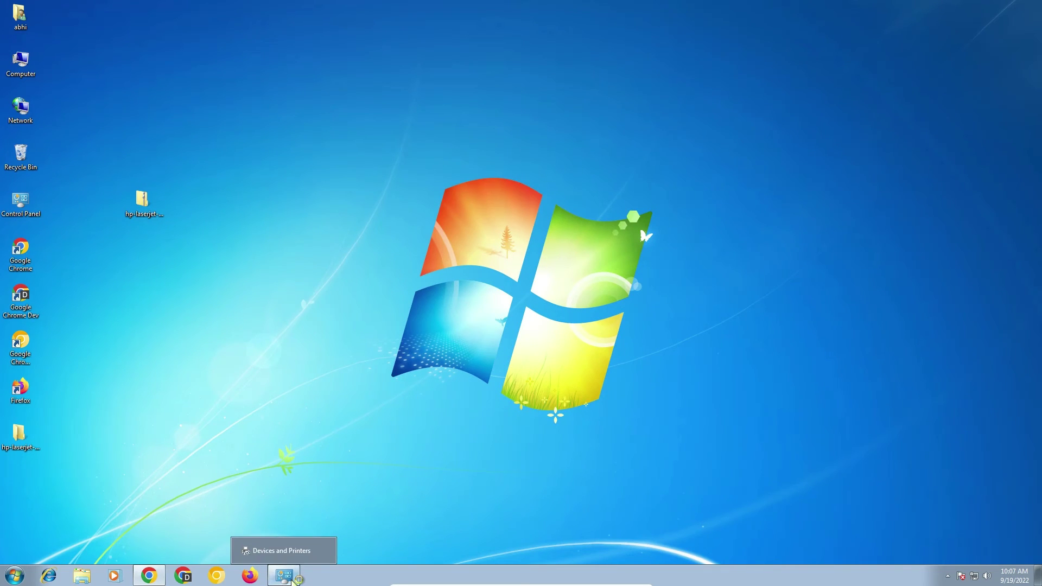
click(283, 575)
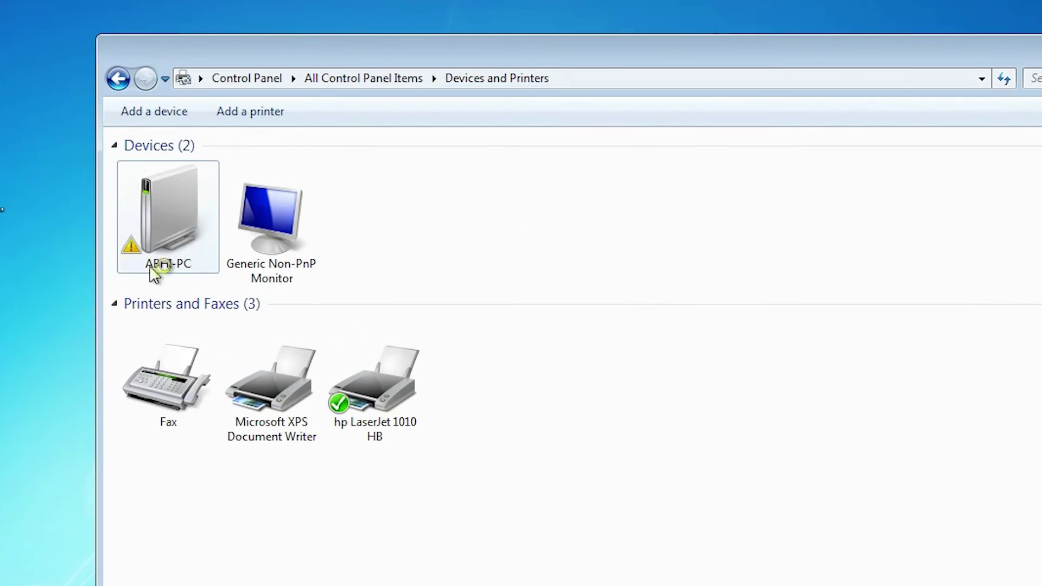